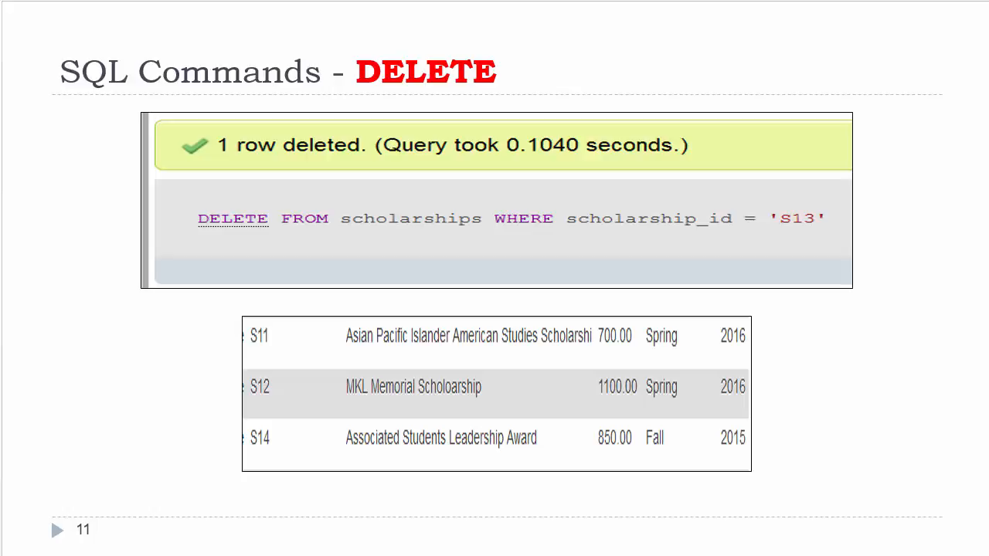
{"action": "key", "text": "Right"}
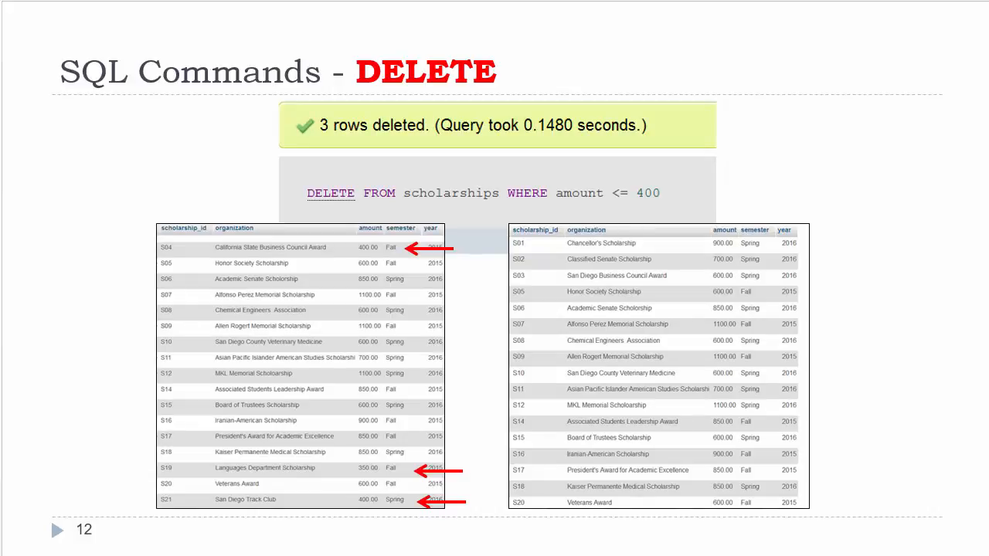
{"action": "key", "text": "Right"}
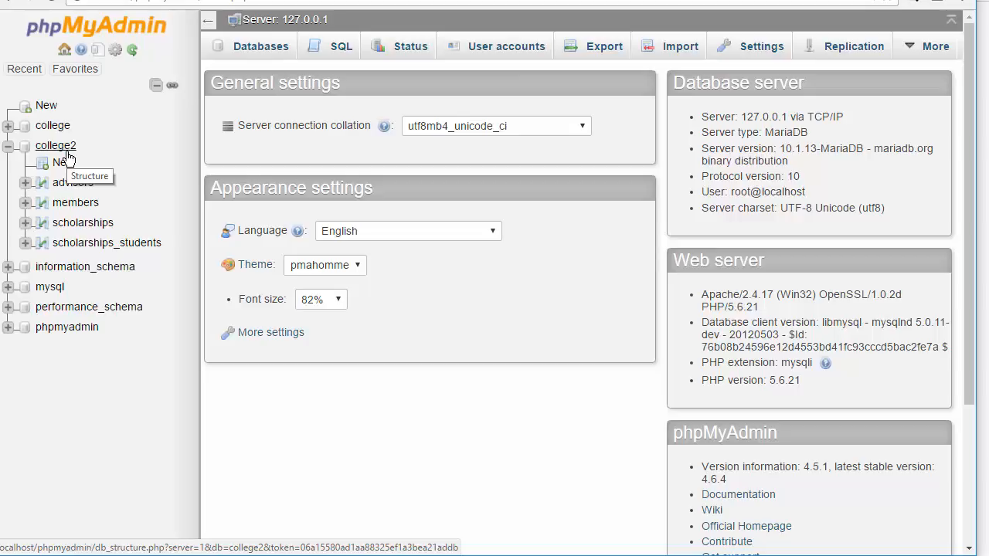
Open the scholarships table of the college2 database and load the INSERT query template in the SQL editor.
{"action": "left_click", "coordinate": [80, 226]}
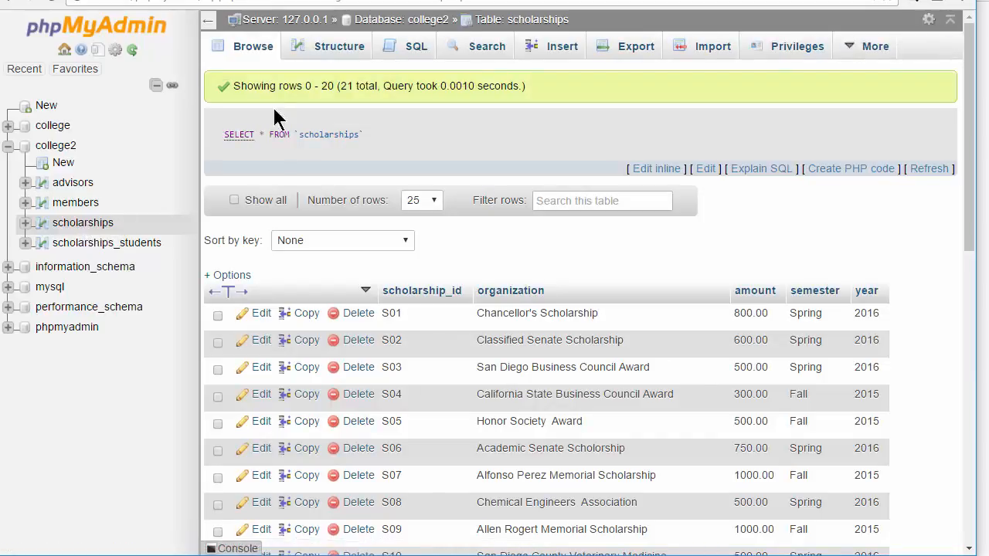
{"action": "left_click", "coordinate": [421, 51]}
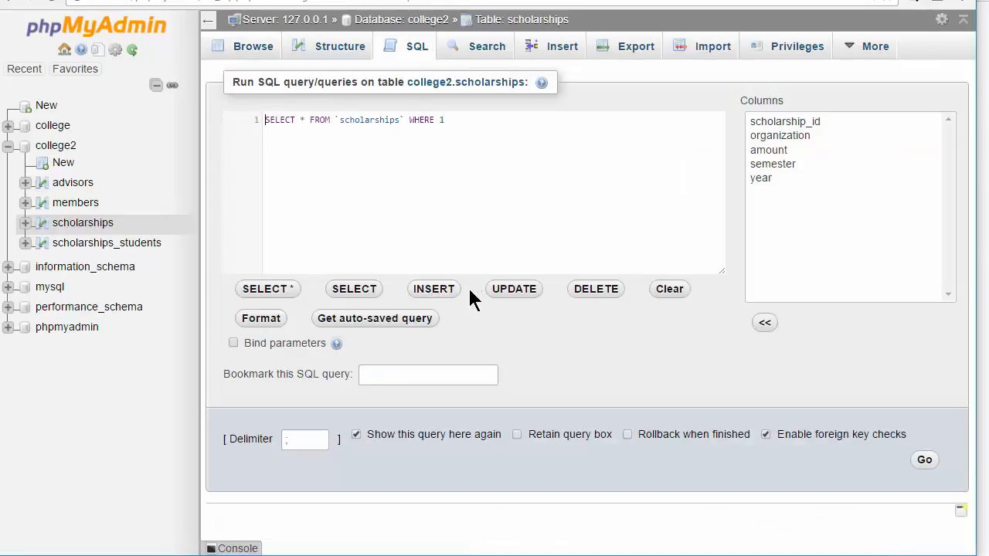
{"action": "left_click", "coordinate": [437, 295]}
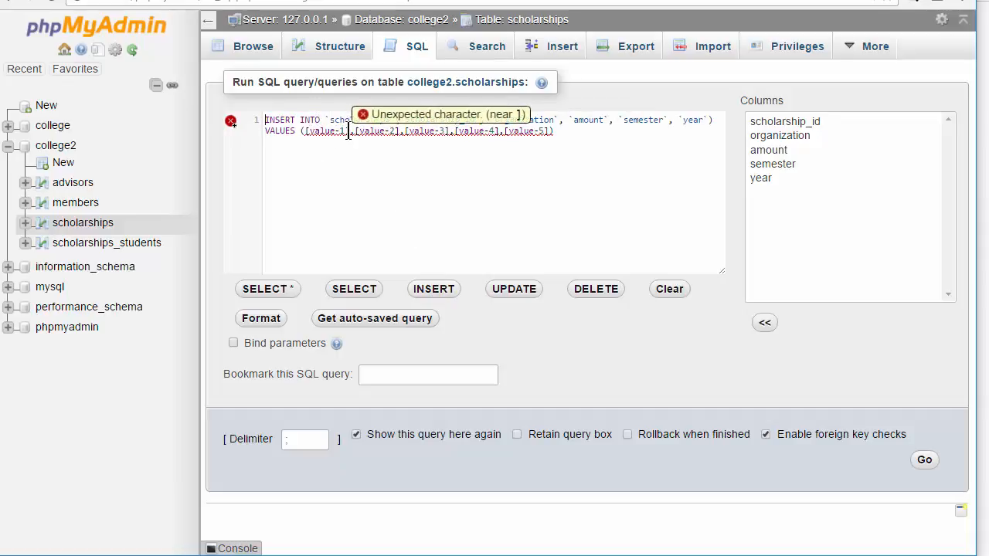
Fill the INSERT values with 'S22', 'Qualcomm' and 1000 for scholarship_id, organization and amount.
{"action": "left_click_drag", "start_coordinate": [349, 133], "coordinate": [302, 136]}
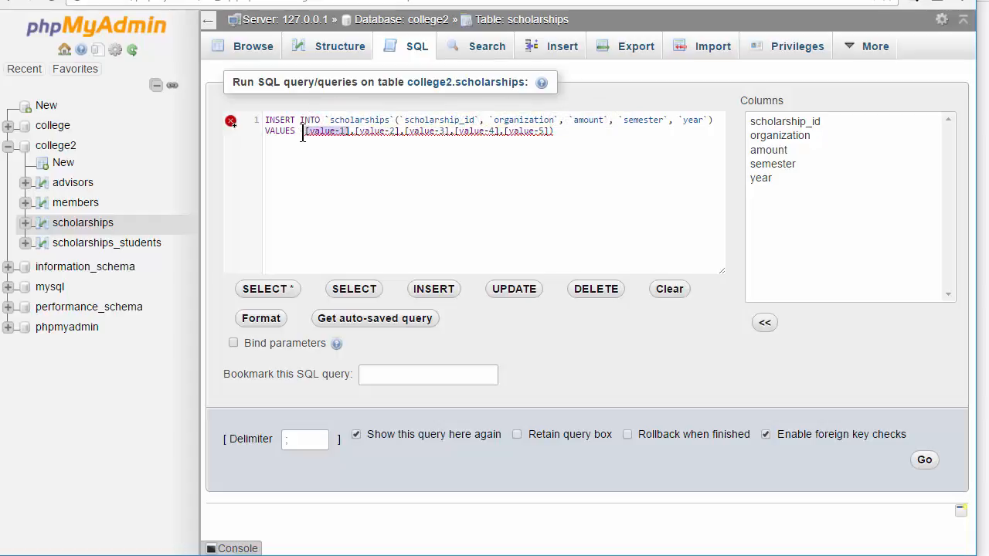
{"action": "type", "text": "'S22"}
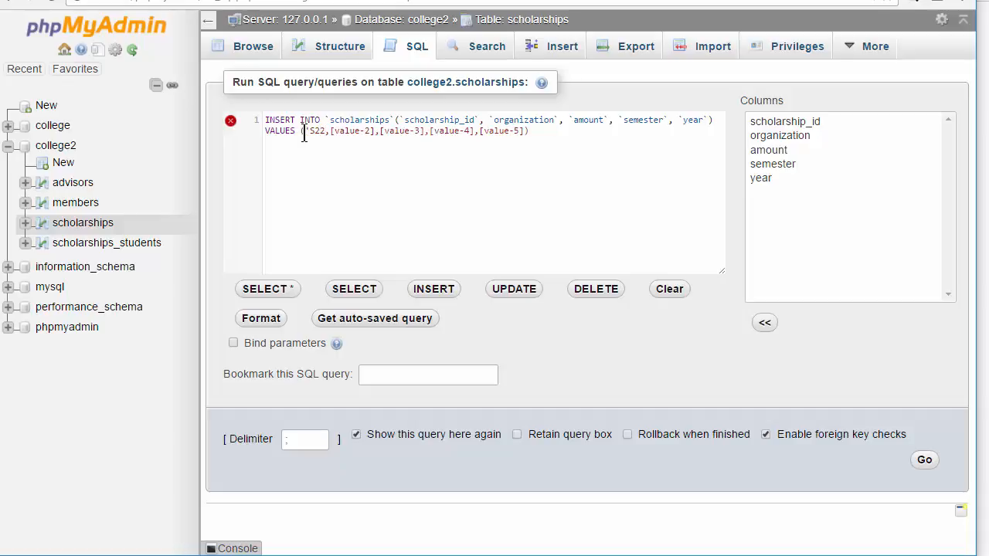
{"action": "type", "text": "'"}
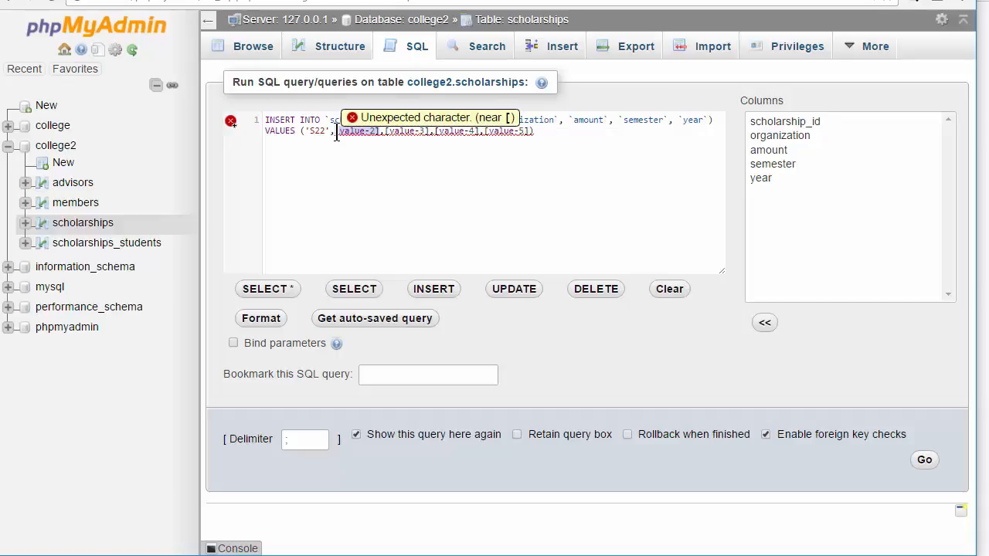
{"action": "type", "text": "'Qualcomm'"}
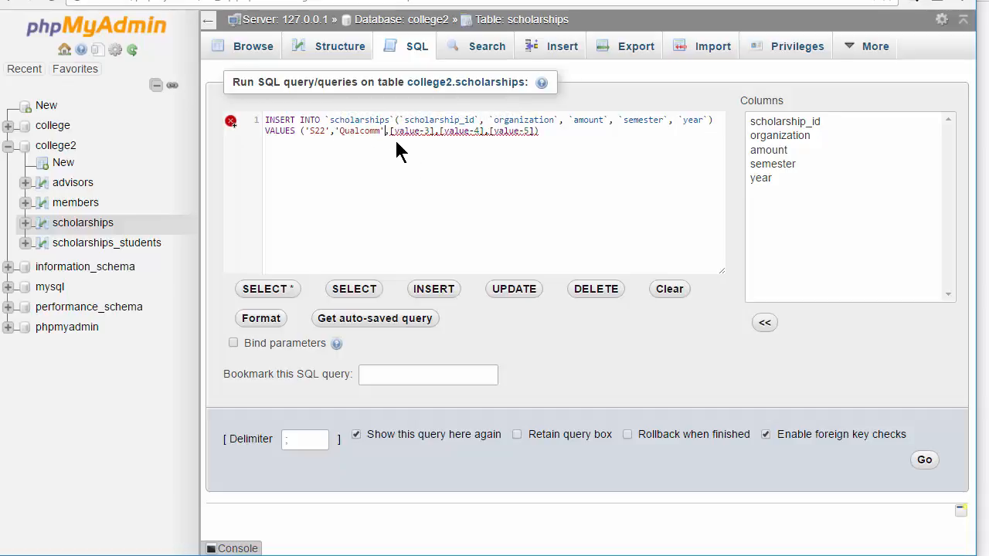
{"action": "left_click_drag", "start_coordinate": [391, 133], "coordinate": [433, 133]}
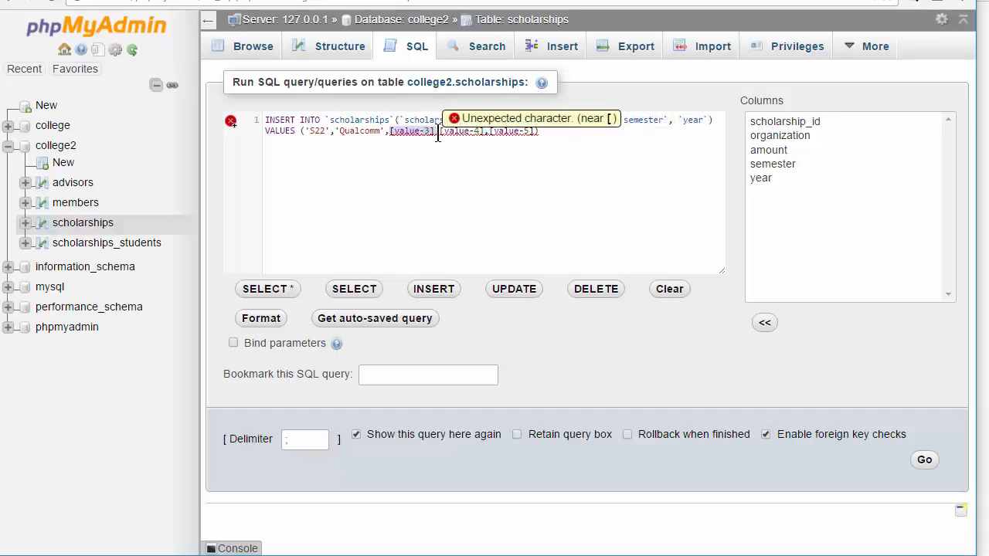
{"action": "type", "text": "1000"}
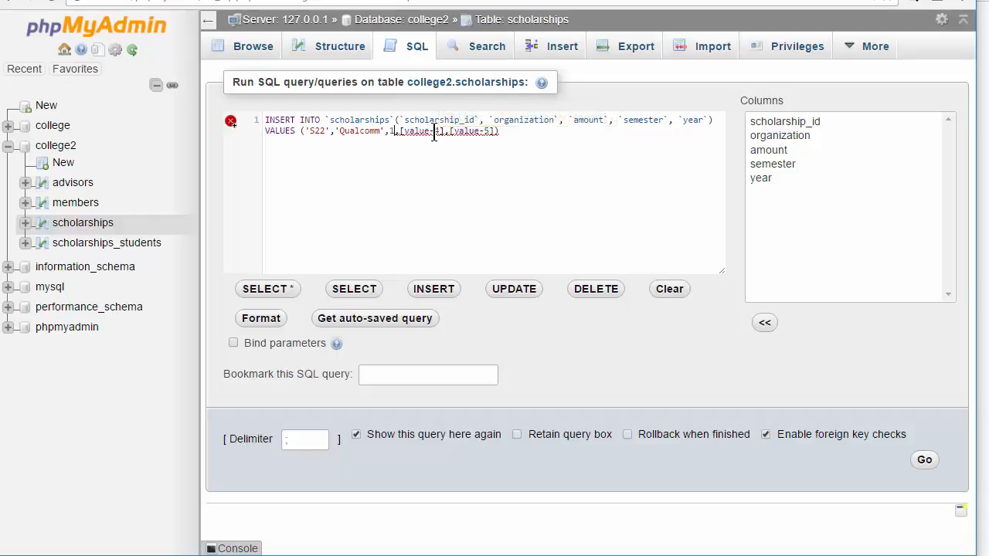
{"action": "left_click", "coordinate": [337, 133]}
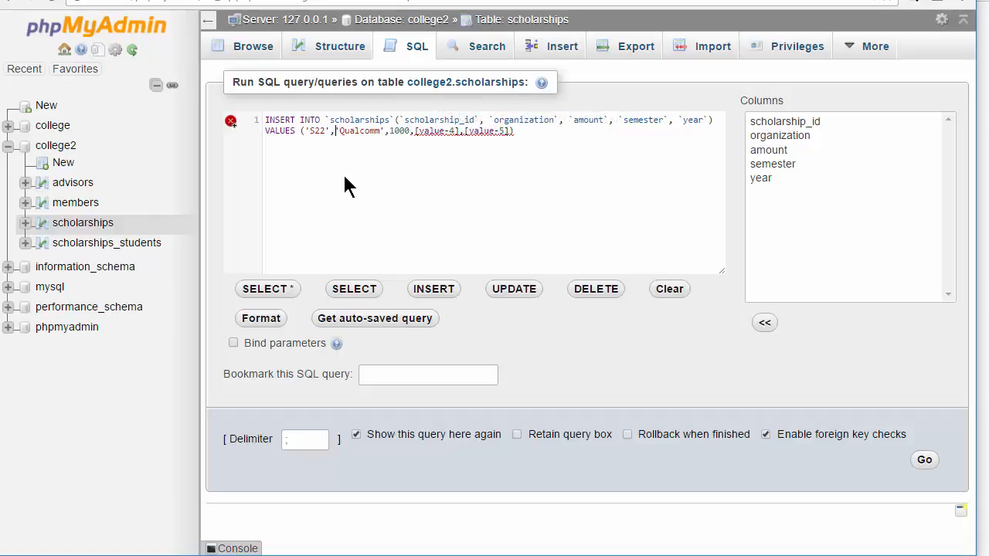
{"action": "left_click", "coordinate": [396, 131]}
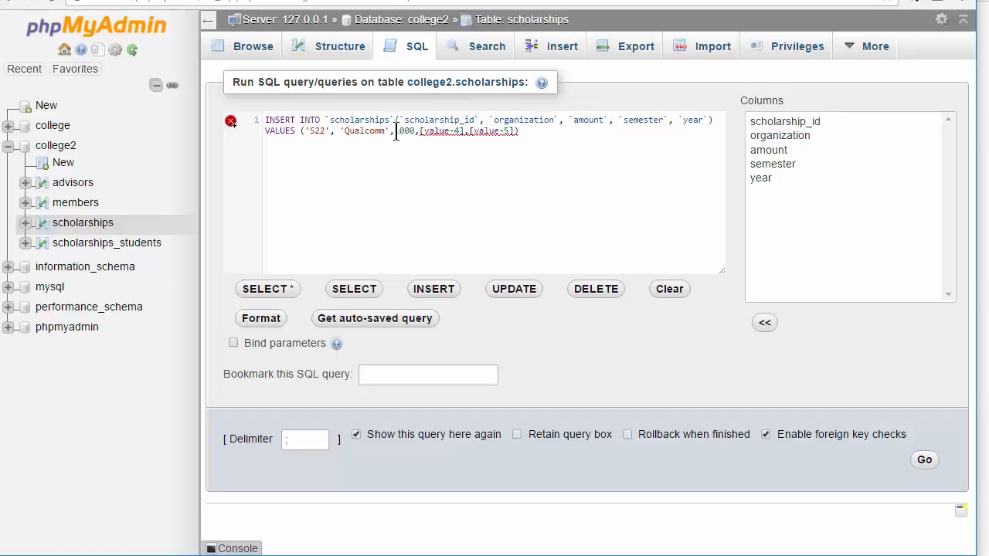
{"action": "left_click", "coordinate": [424, 132]}
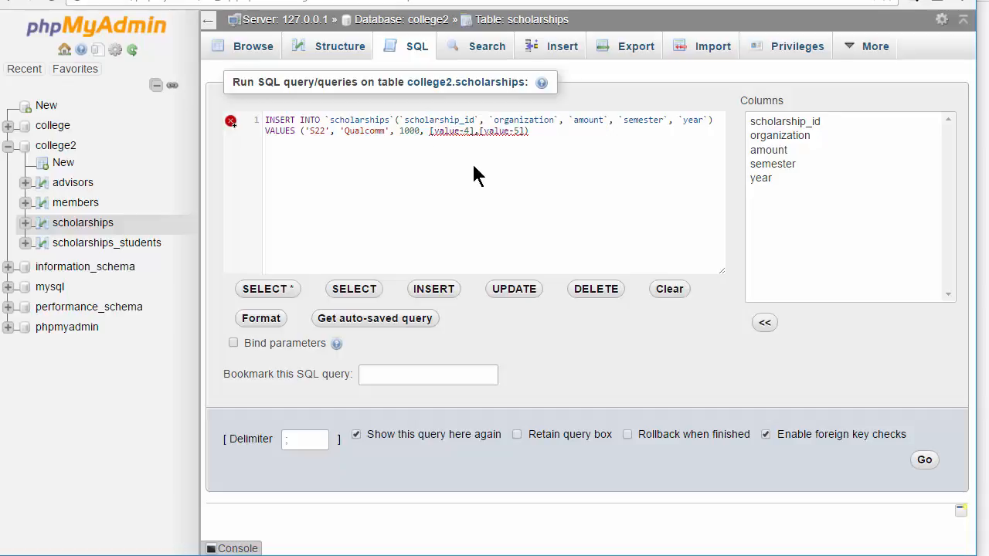
Enter 'Fall' and 2016 for semester and year, then run the INSERT query.
{"action": "mouse_move", "coordinate": [474, 134]}
{"action": "left_click_drag", "start_coordinate": [474, 133], "coordinate": [430, 135]}
{"action": "type", "text": "'Fall'"}
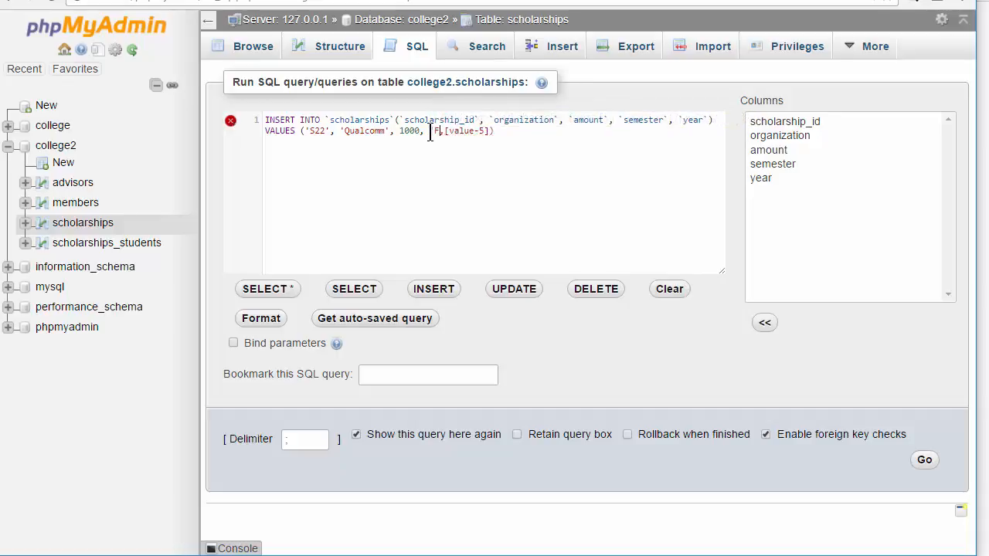
{"action": "type", "text": "'"}
{"action": "left_click_drag", "start_coordinate": [516, 132], "coordinate": [470, 132]}
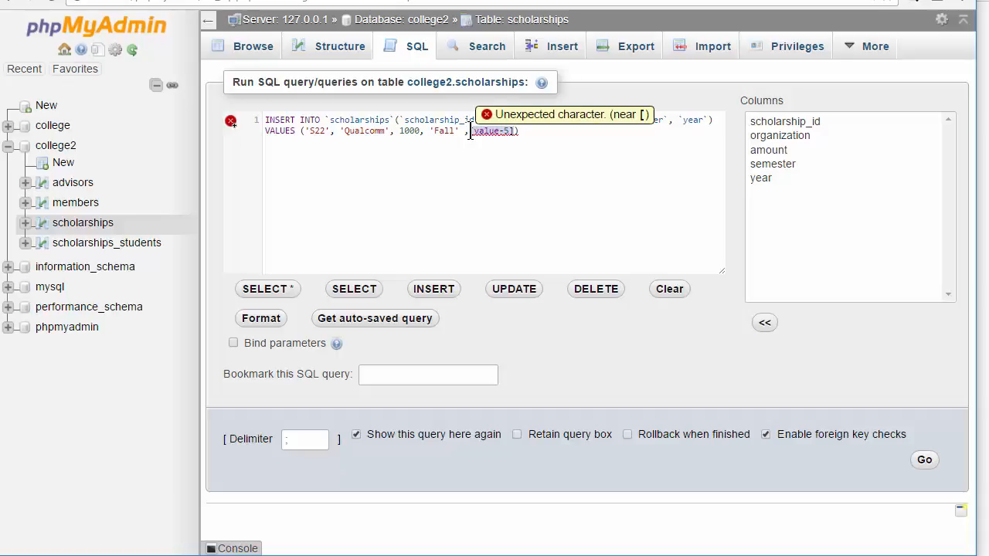
{"action": "type", "text": "2016"}
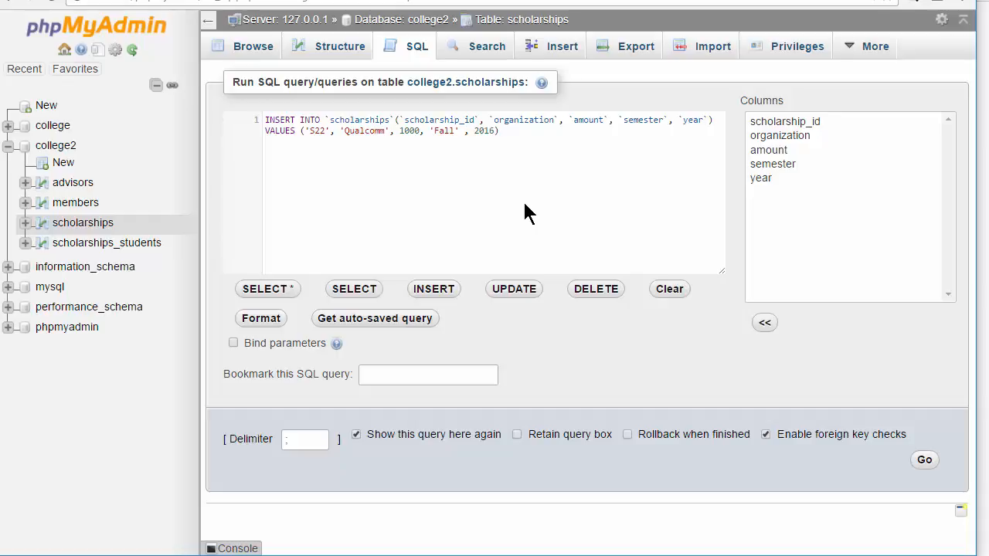
{"action": "left_click", "coordinate": [924, 461]}
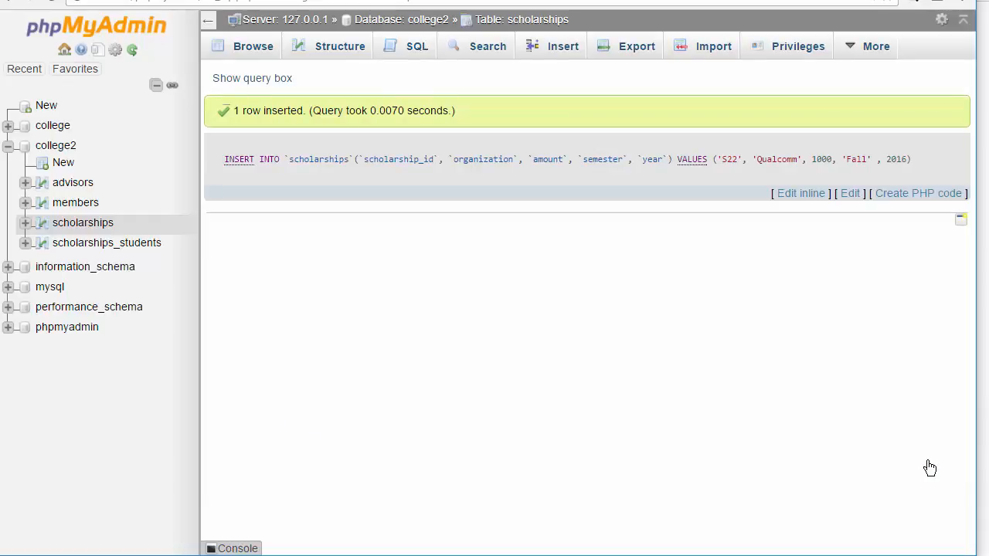
Browse the scholarships table and scroll to its last rows.
{"action": "left_click", "coordinate": [252, 46]}
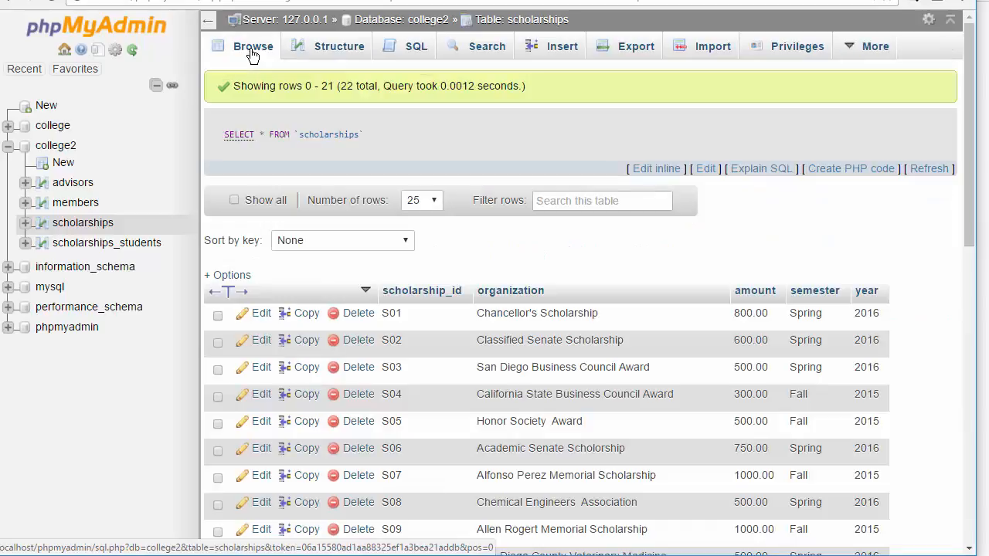
{"action": "left_click_drag", "start_coordinate": [969, 154], "coordinate": [971, 363]}
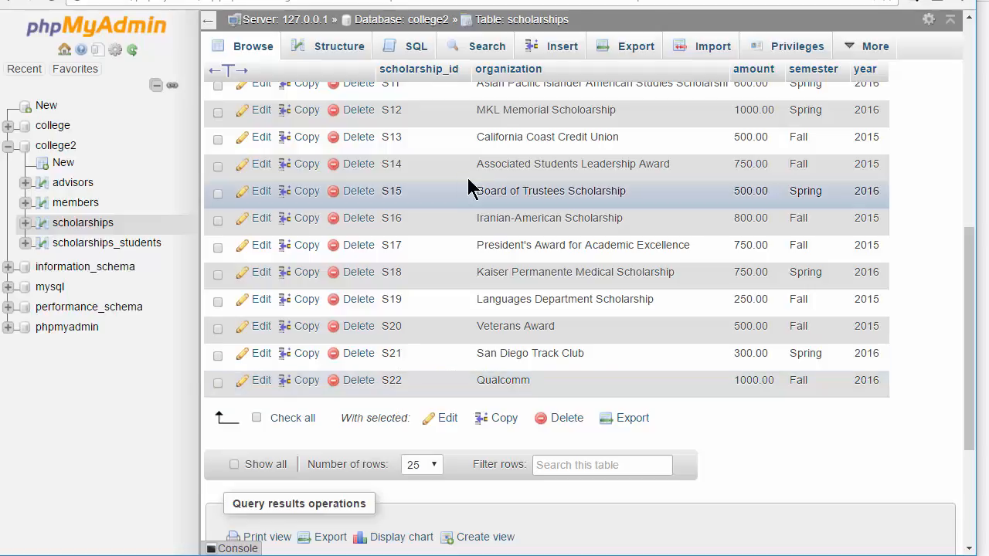
Write a DELETE query on scholarships with the condition scholarship_id = "S22".
{"action": "left_click", "coordinate": [410, 48]}
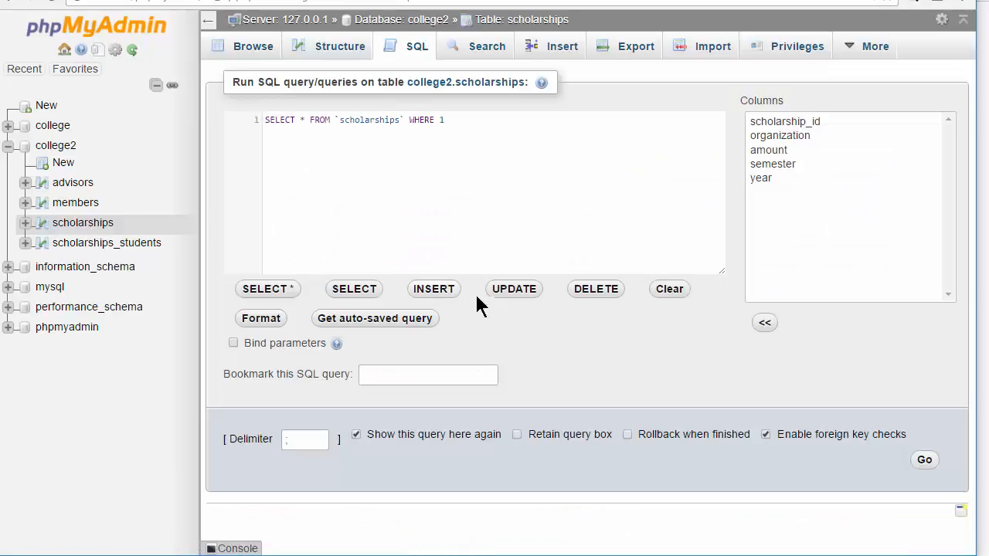
{"action": "left_click", "coordinate": [596, 289]}
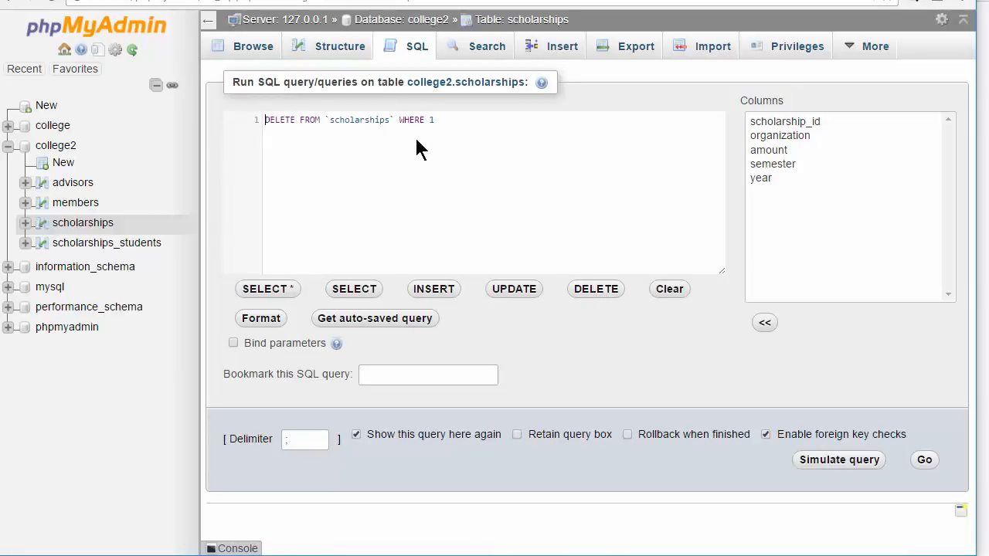
{"action": "double_click", "coordinate": [433, 120]}
{"action": "key", "text": "BackSpace"}
{"action": "double_click", "coordinate": [782, 122]}
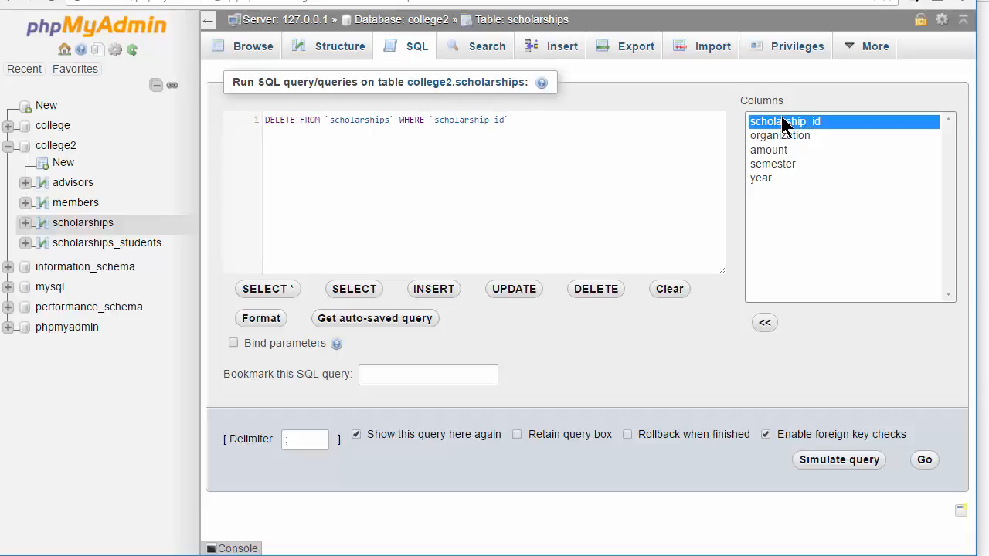
{"action": "left_click", "coordinate": [630, 121]}
{"action": "type", "text": "= \""}
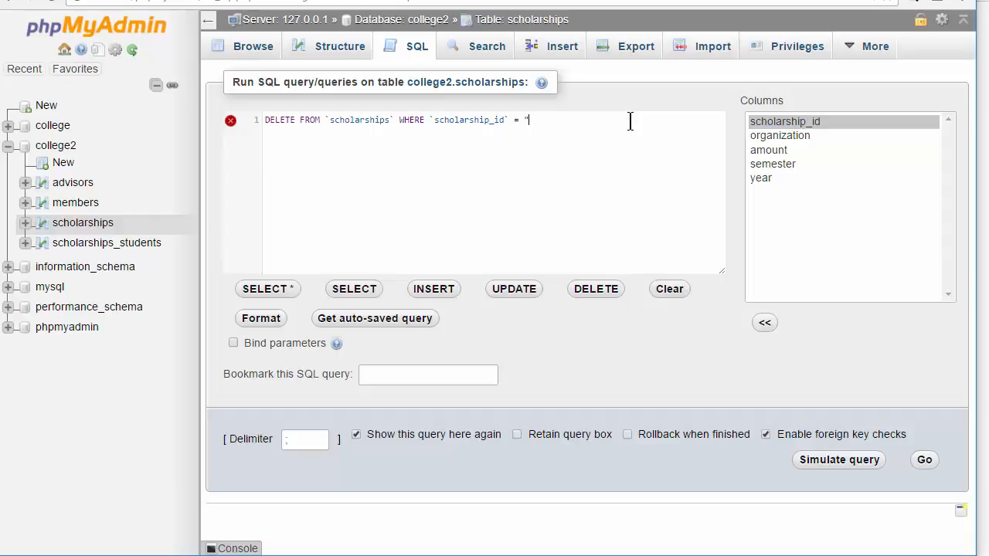
{"action": "type", "text": "S22\""}
Simulate the DELETE query, close the simulation, and run the query.
{"action": "left_click", "coordinate": [838, 461]}
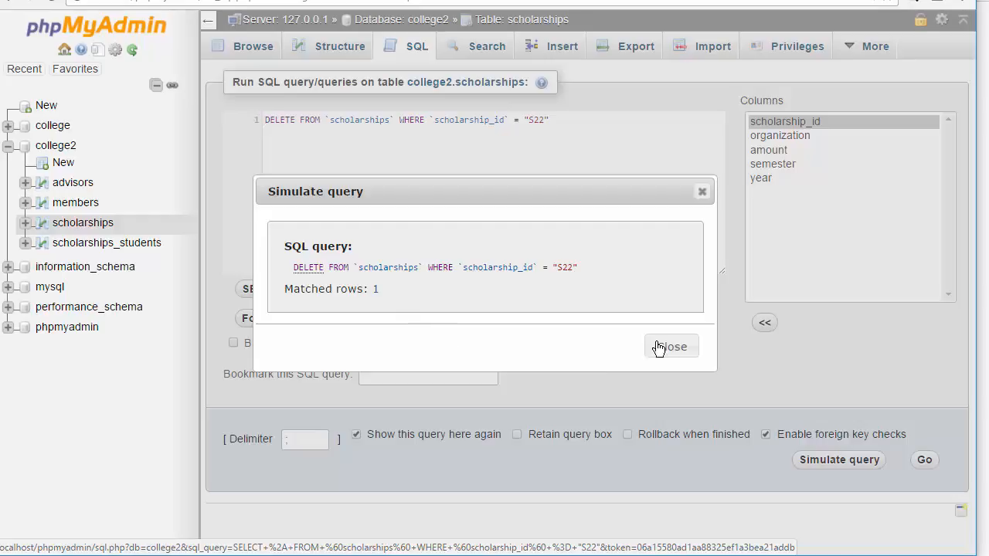
{"action": "left_click", "coordinate": [675, 350]}
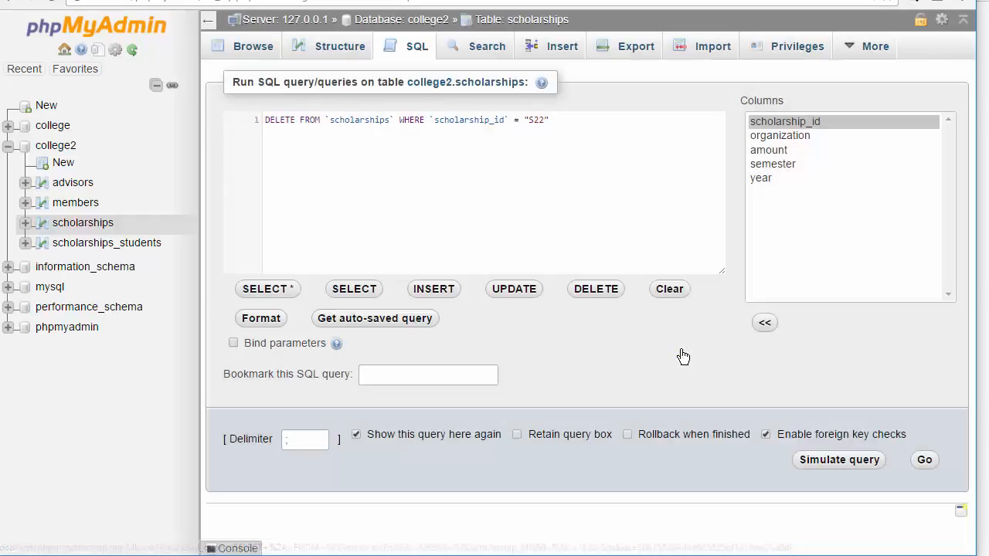
{"action": "left_click", "coordinate": [925, 462]}
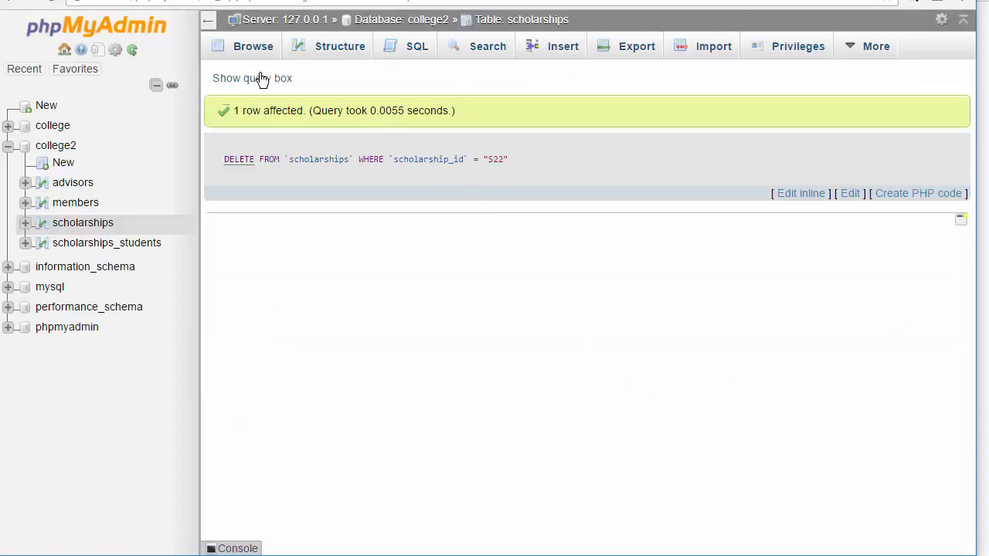
Browse the scholarships table and scroll to its last rows.
{"action": "left_click", "coordinate": [255, 50]}
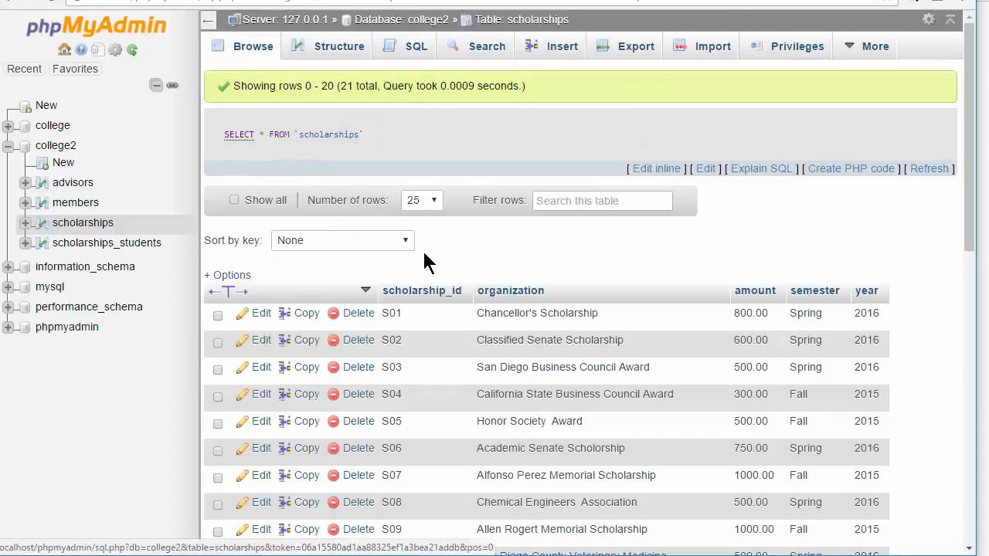
{"action": "left_click_drag", "start_coordinate": [972, 184], "coordinate": [974, 426]}
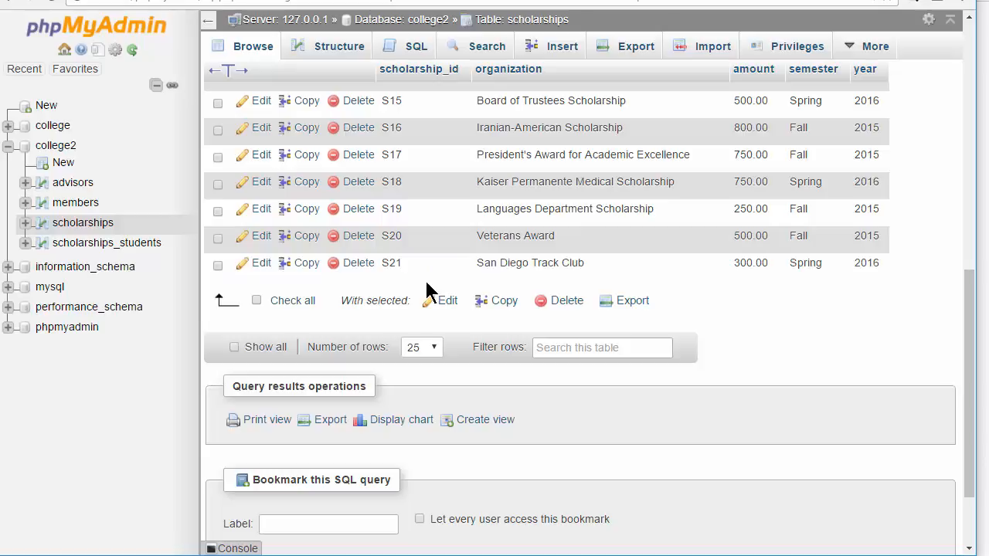
Load the UPDATE query template, set amount to 1200, and remove the other column assignments.
{"action": "left_click", "coordinate": [405, 46]}
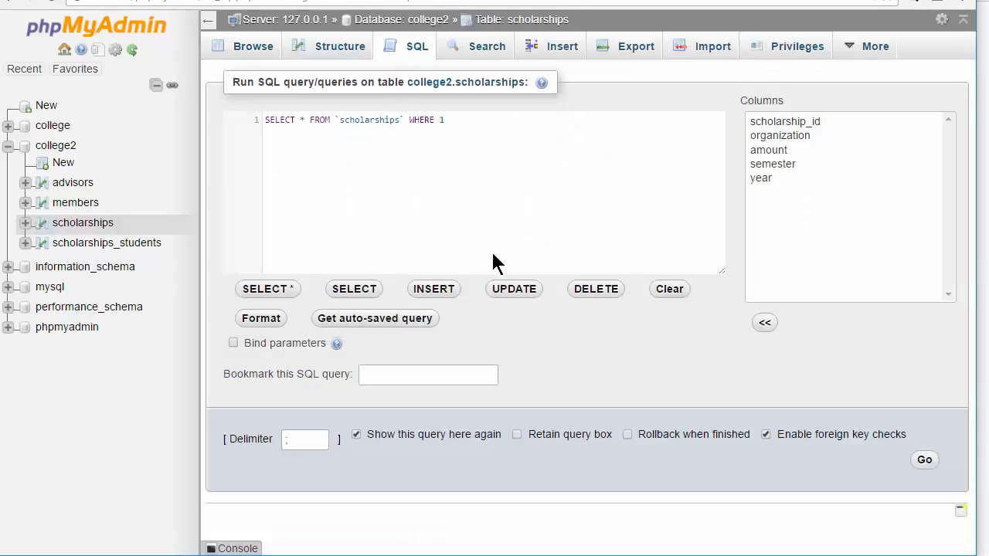
{"action": "left_click", "coordinate": [514, 289]}
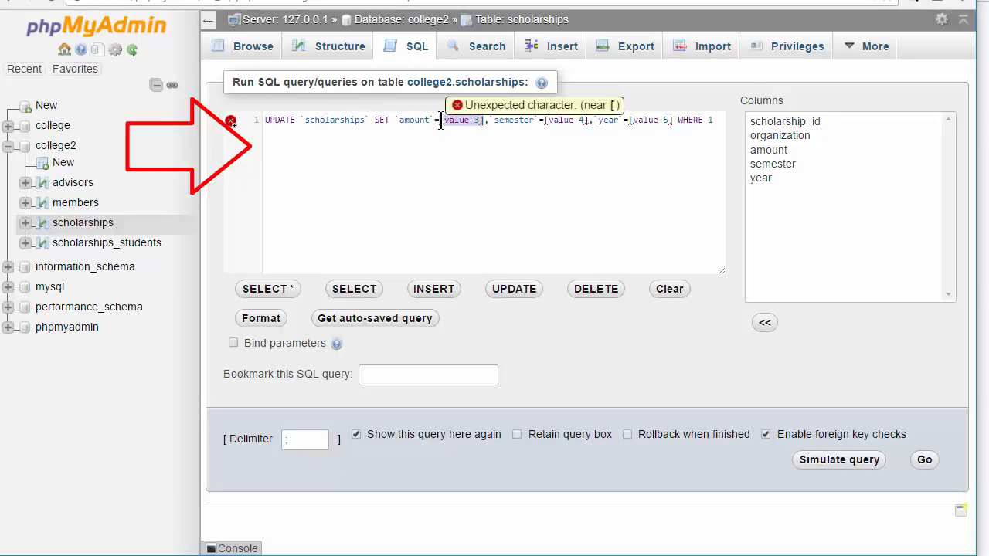
{"action": "key", "text": "BackSpace"}
{"action": "type", "text": "120"}
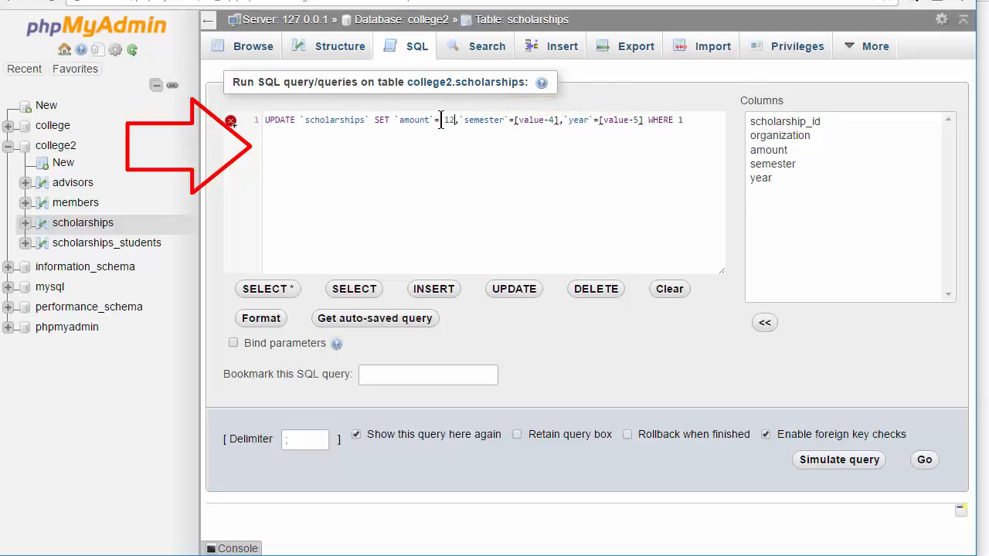
{"action": "type", "text": "0"}
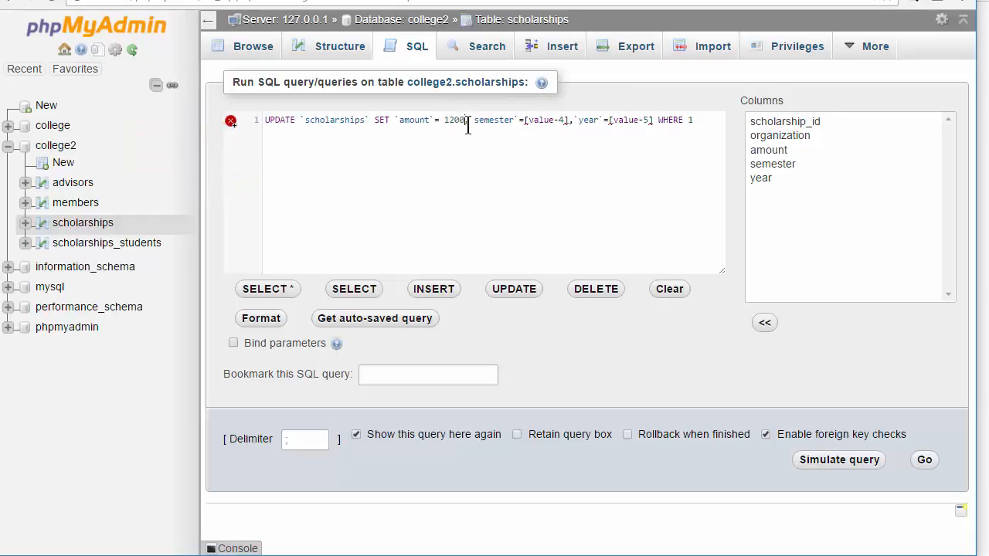
{"action": "left_click_drag", "start_coordinate": [469, 124], "coordinate": [654, 121]}
{"action": "key", "text": "BackSpace"}
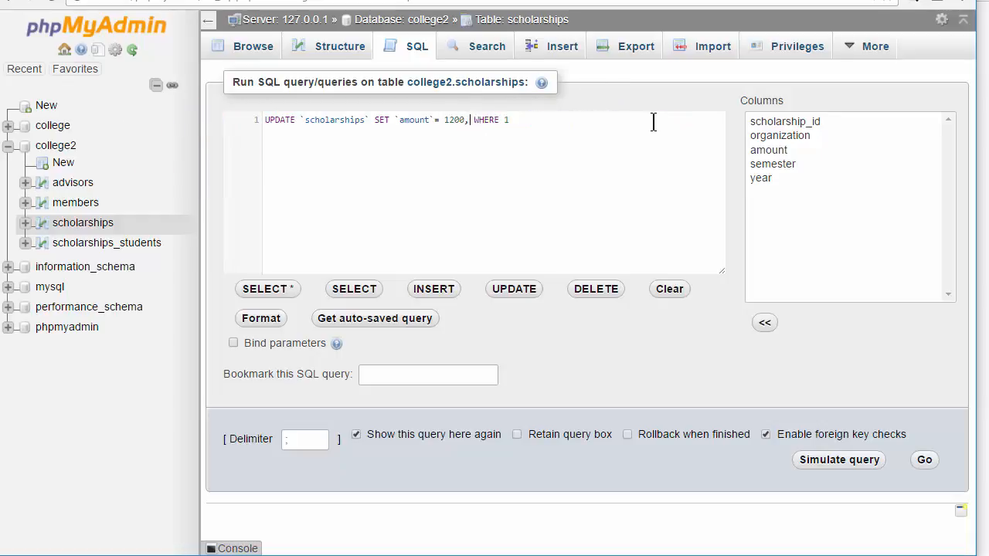
{"action": "key", "text": "BackSpace"}
{"action": "key", "text": "BackSpace"}
Set the UPDATE condition to scholarship_id = "S21".
{"action": "double_click", "coordinate": [768, 122]}
{"action": "left_click", "coordinate": [641, 118]}
{"action": "type", "text": "= "}
{"action": "type", "text": "\""}
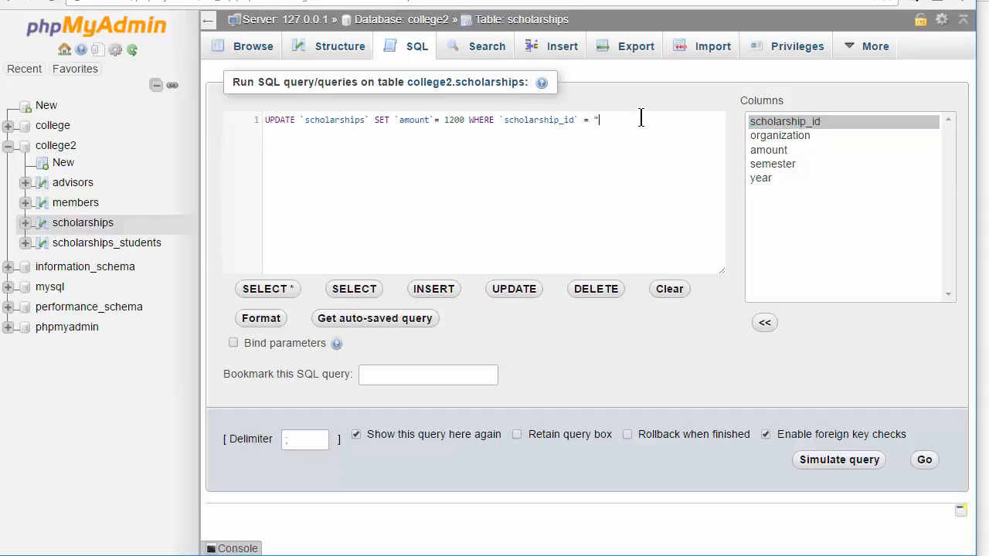
{"action": "type", "text": "S21\""}
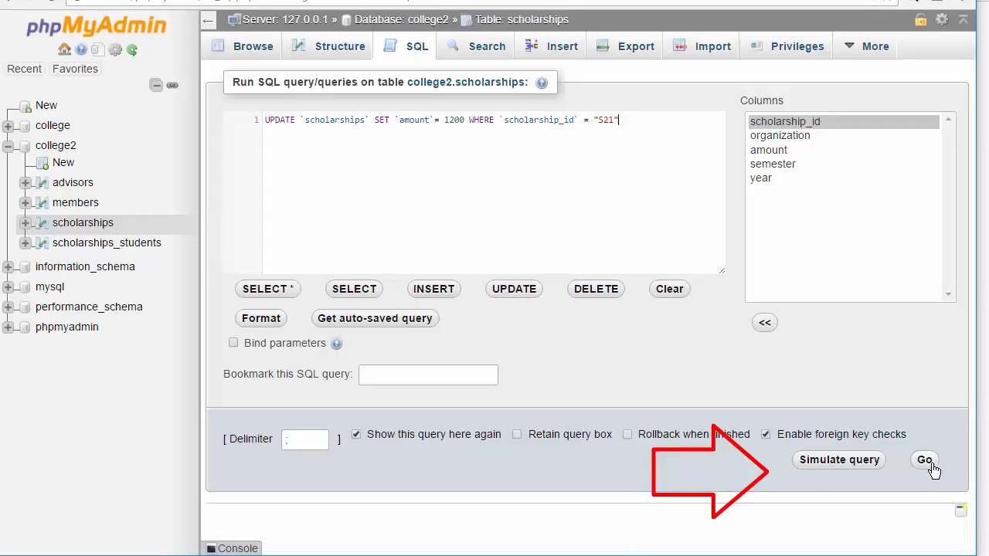
Simulate the UPDATE query, close the simulation, and run the query.
{"action": "left_click", "coordinate": [838, 468]}
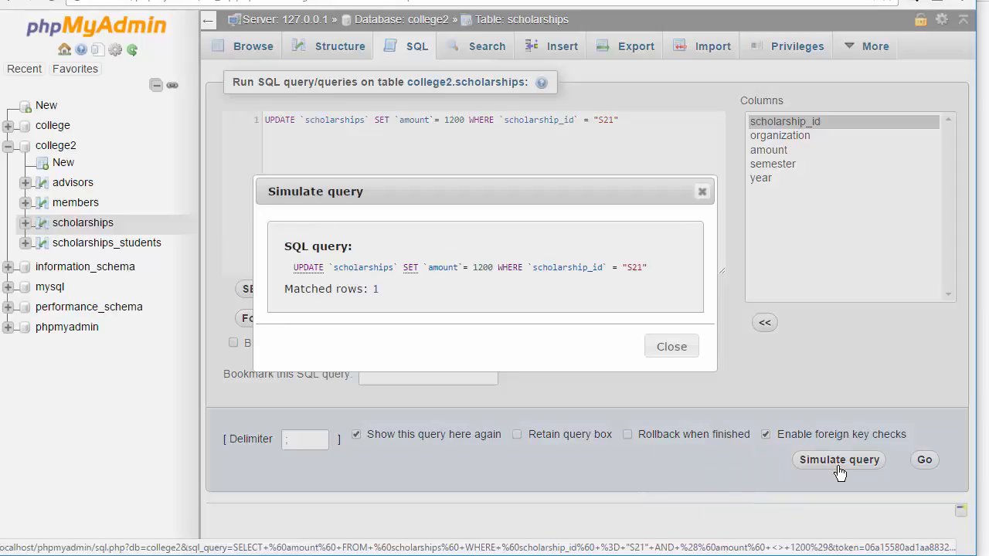
{"action": "left_click", "coordinate": [684, 352]}
{"action": "left_click", "coordinate": [927, 461]}
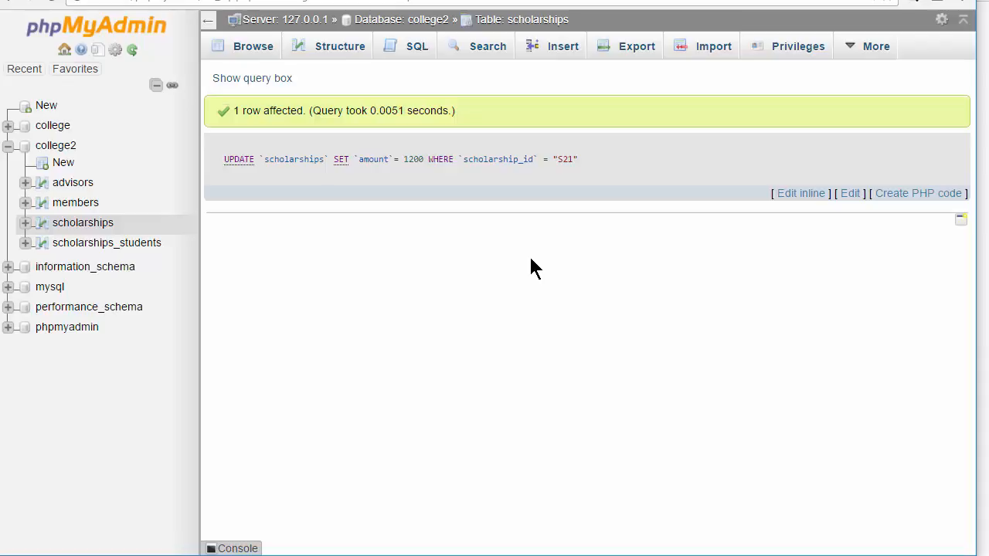
Browse the scholarships table and scroll to row S21.
{"action": "left_click", "coordinate": [251, 52]}
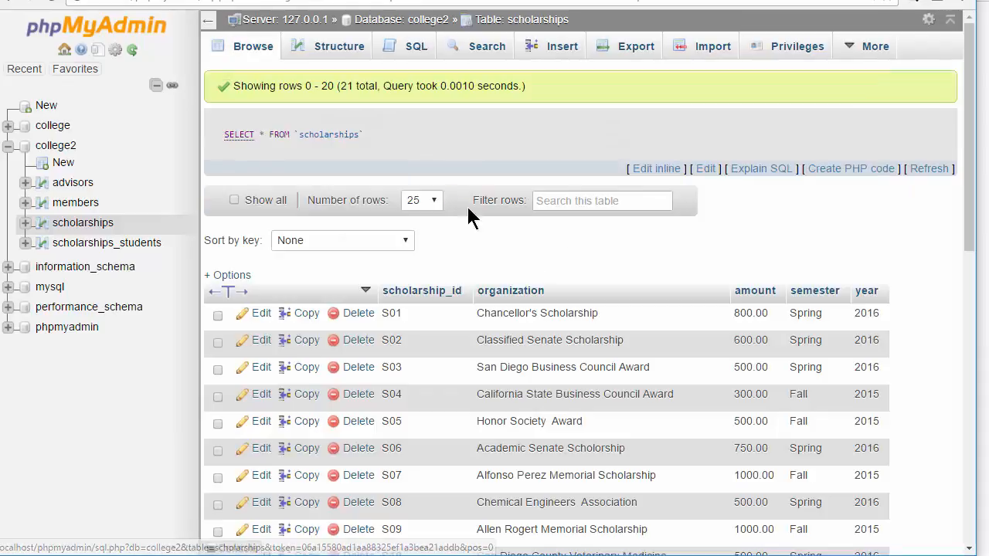
{"action": "left_click_drag", "start_coordinate": [965, 177], "coordinate": [969, 386]}
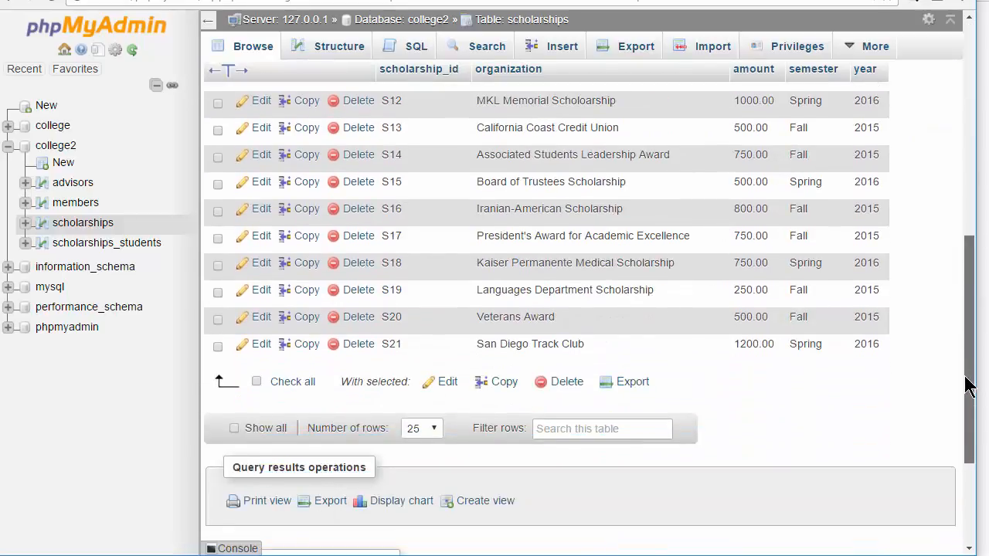